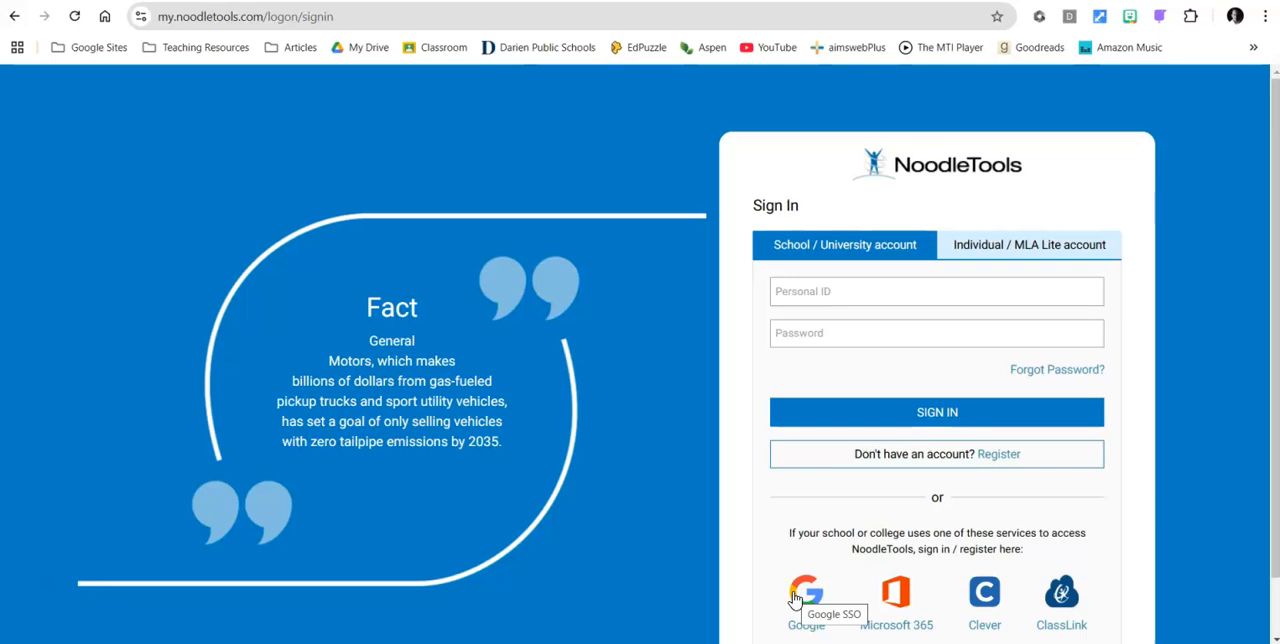
Sign in to NoodleTools with the school Google account and keep the 2024 - 2025 project year selected.
left_click(796, 596)
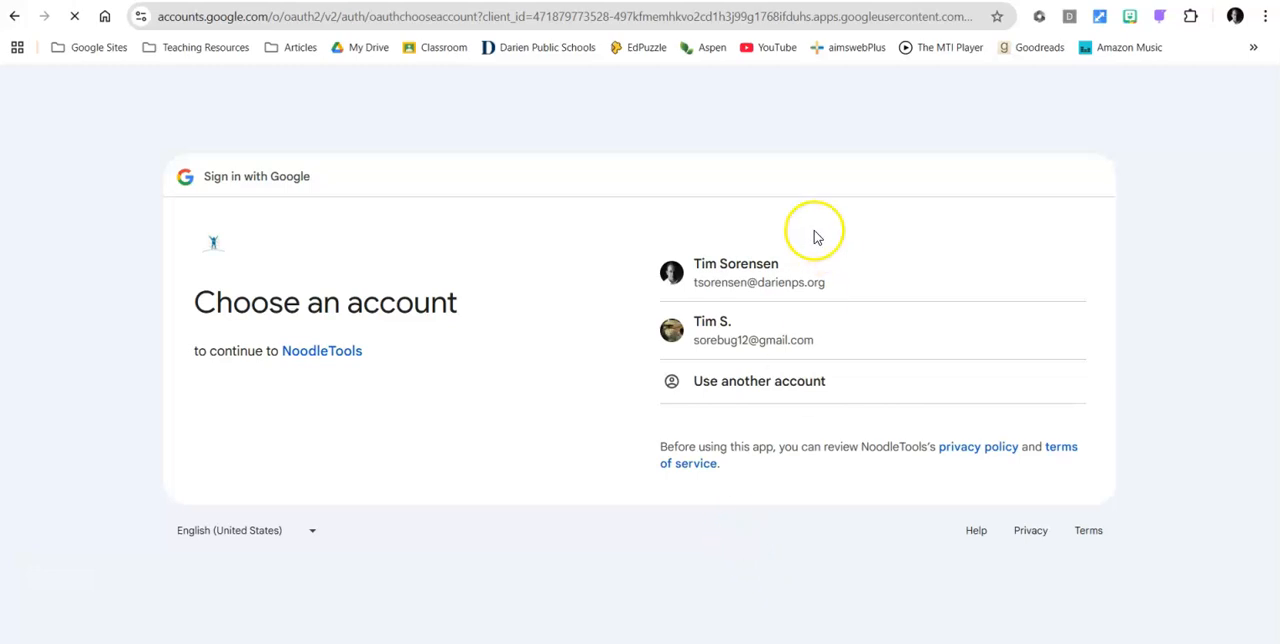
left_click(748, 256)
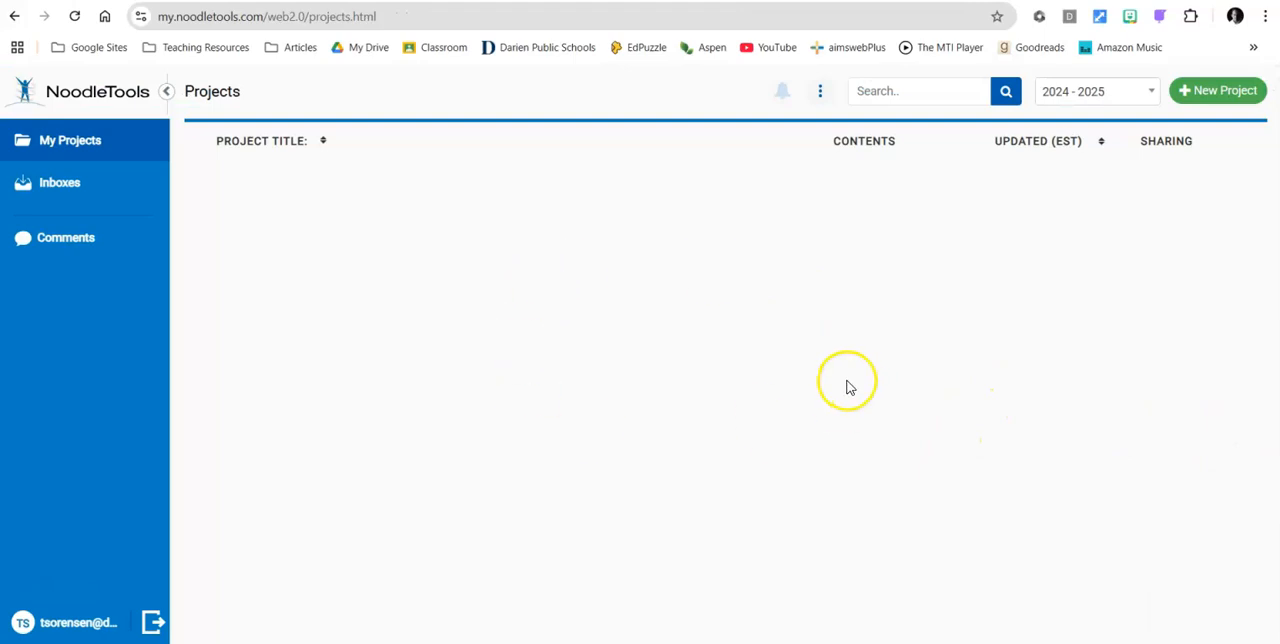
left_click(1147, 93)
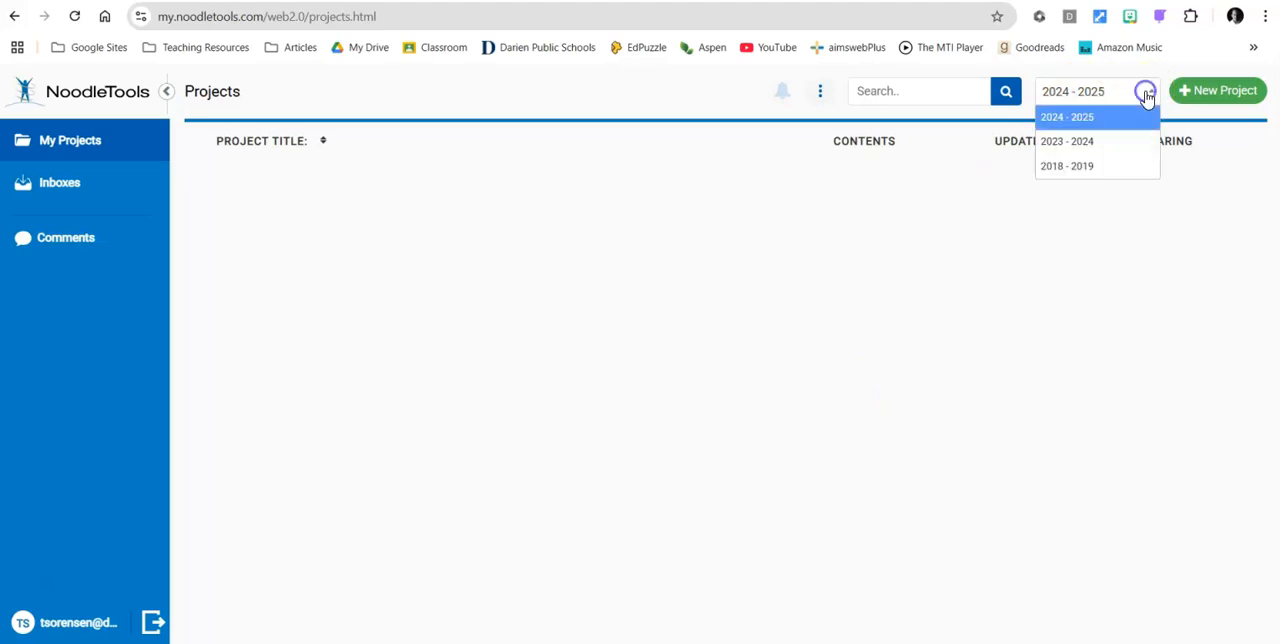
left_click(1080, 117)
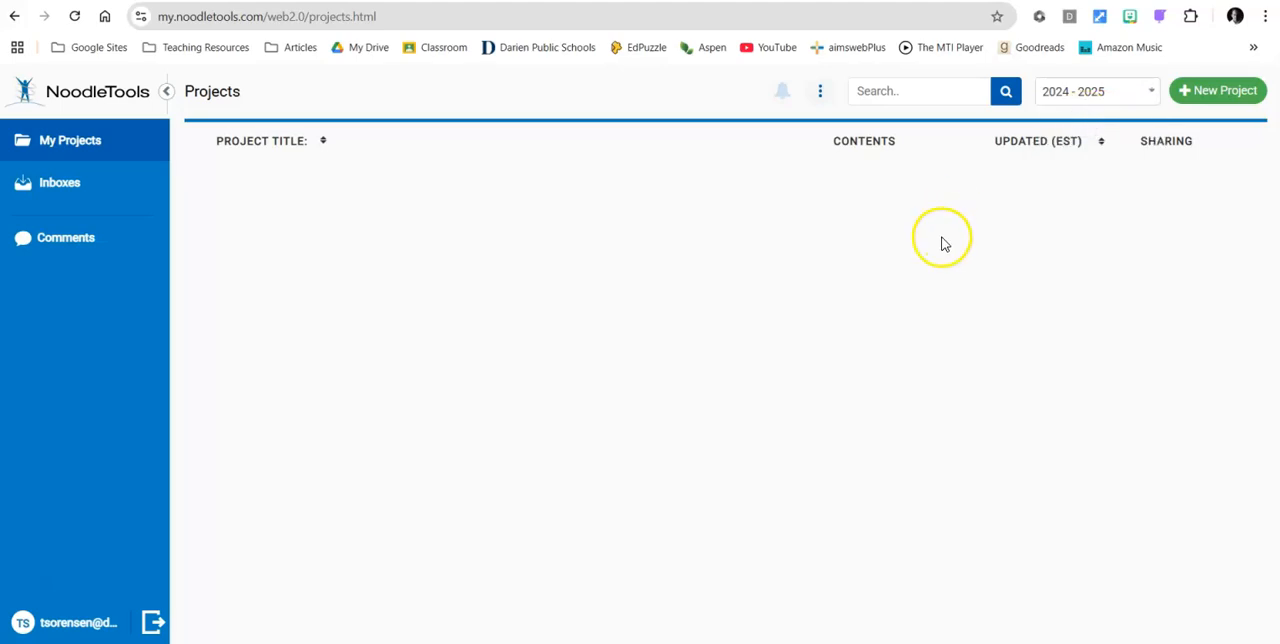
Create a new project titled Annotated Bibliography using MLA citation style and the Junior citation level.
left_click(1212, 100)
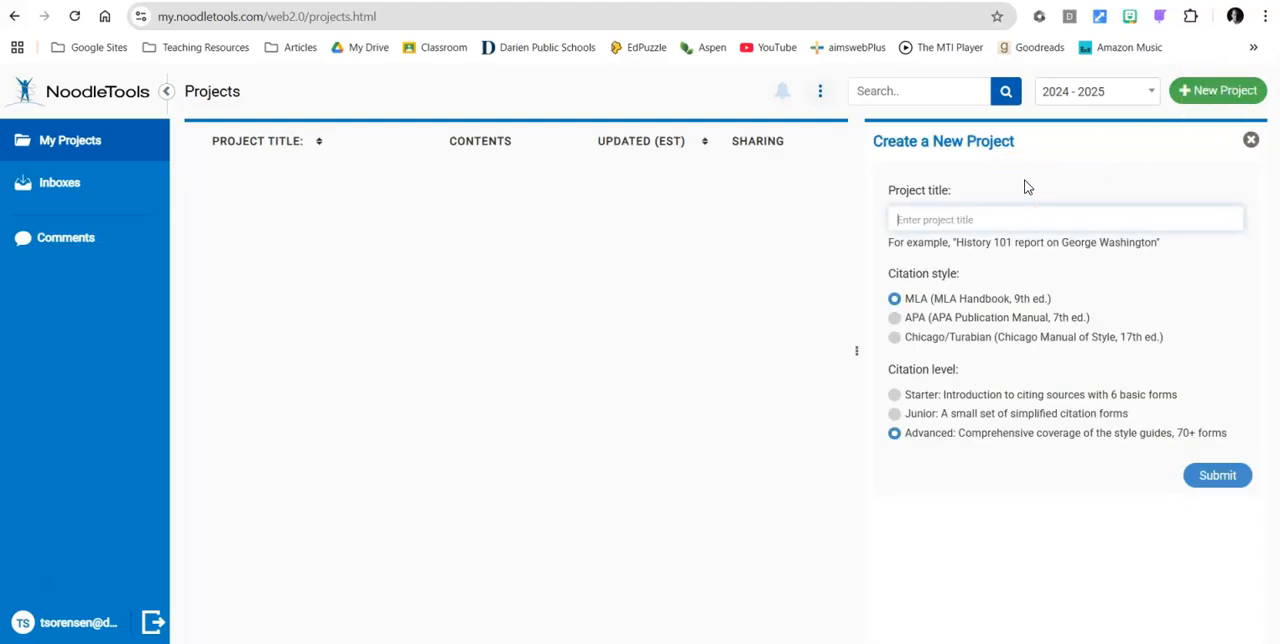
type("Annotated Bibliography")
left_click(896, 299)
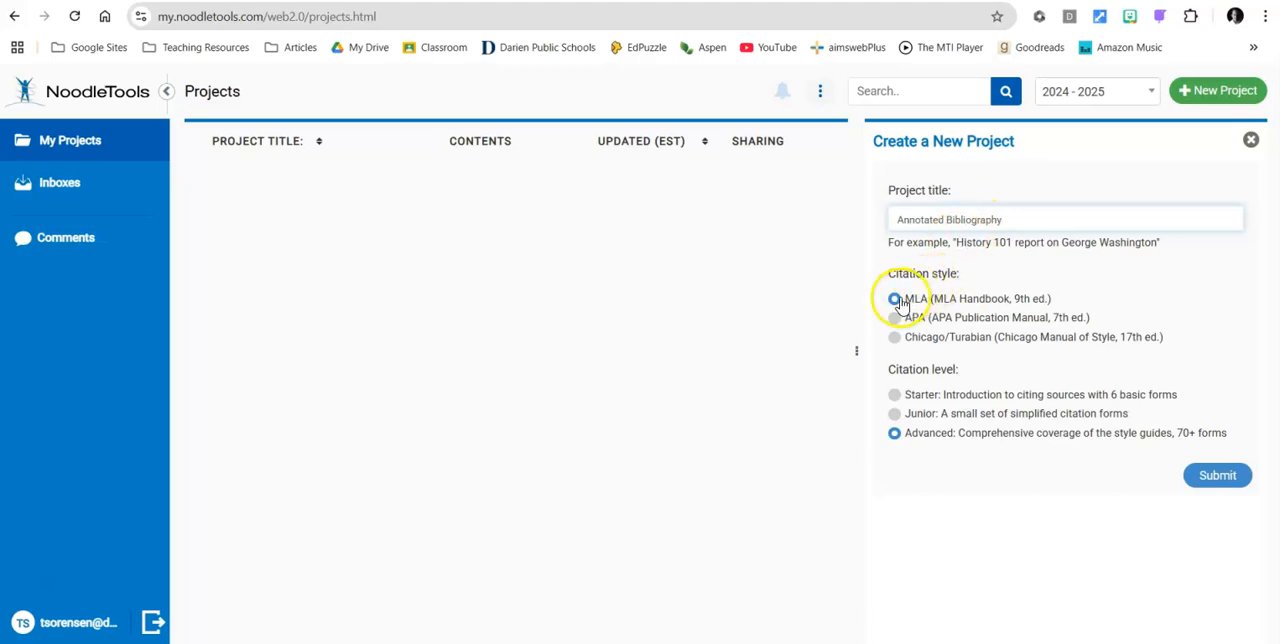
left_click(894, 414)
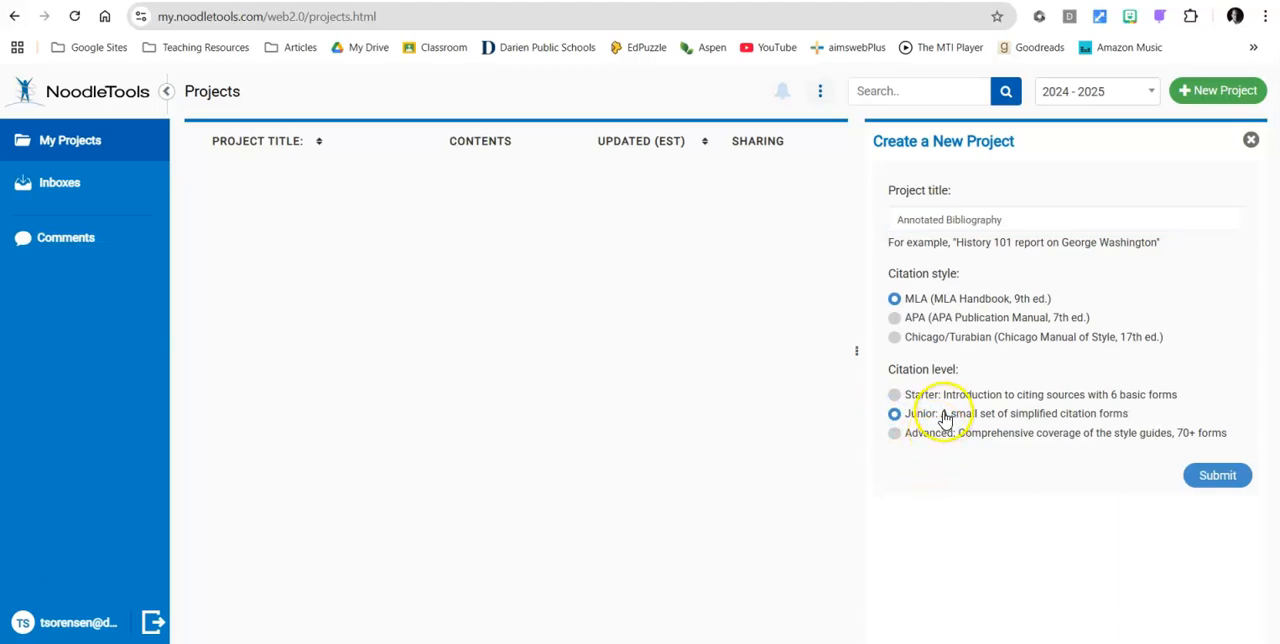
left_click(1230, 484)
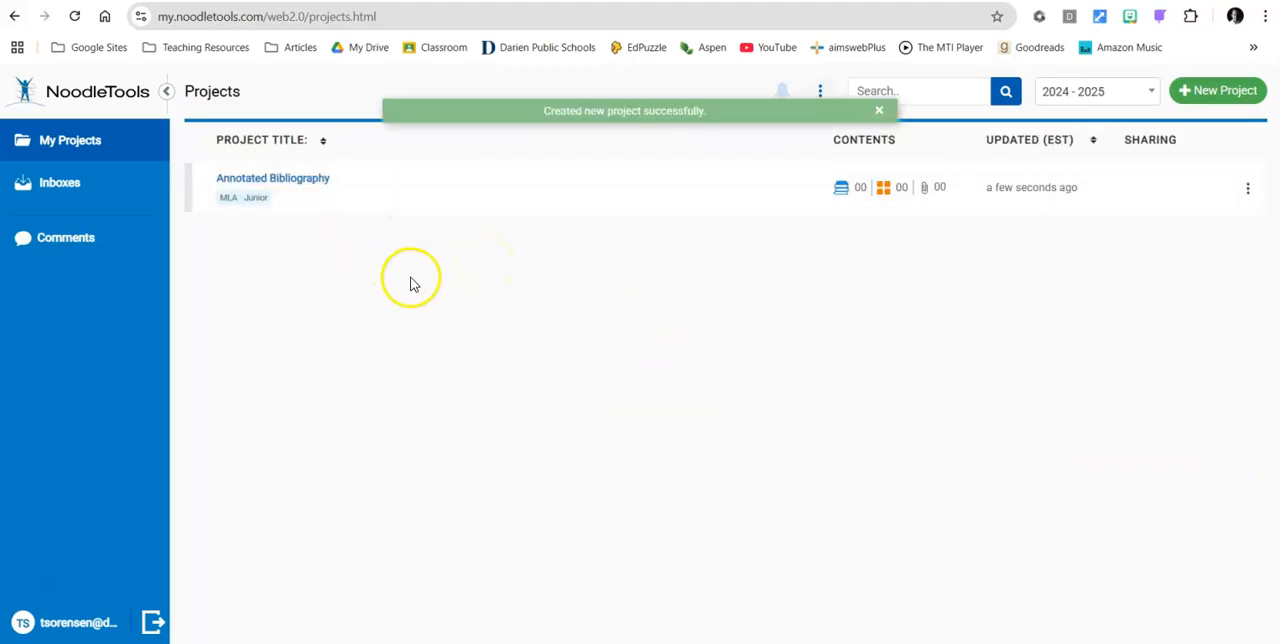
Open the Annotated Bibliography project and start a new Website citation for a Web Page.
left_click(316, 179)
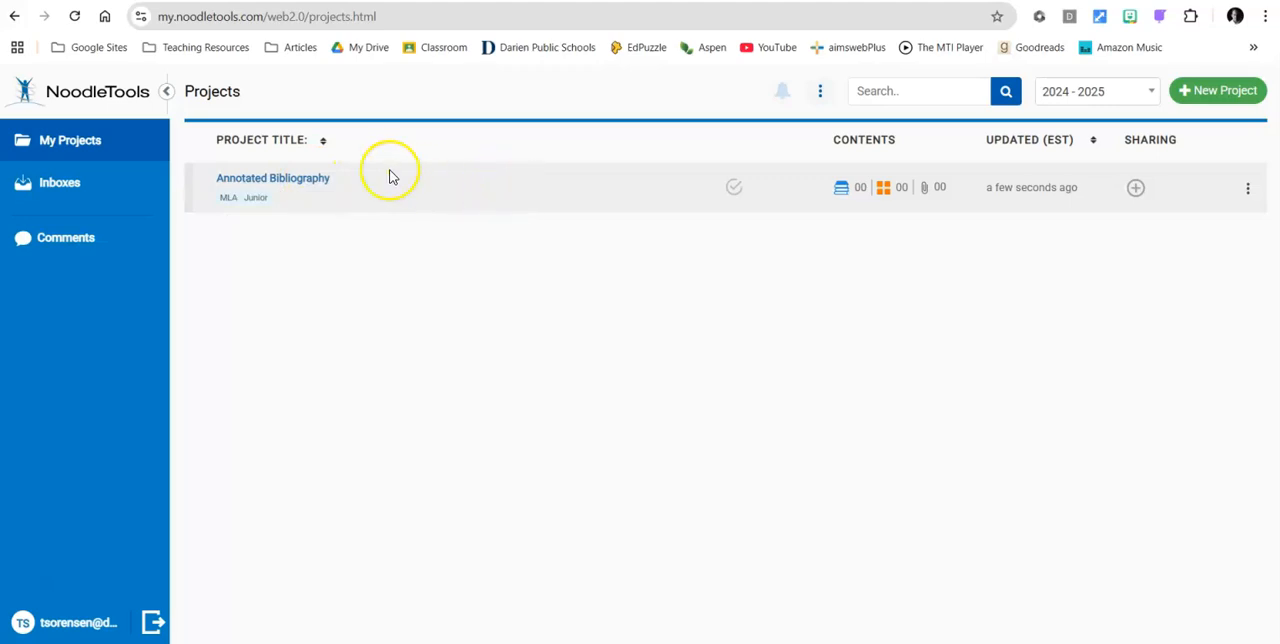
left_click(288, 180)
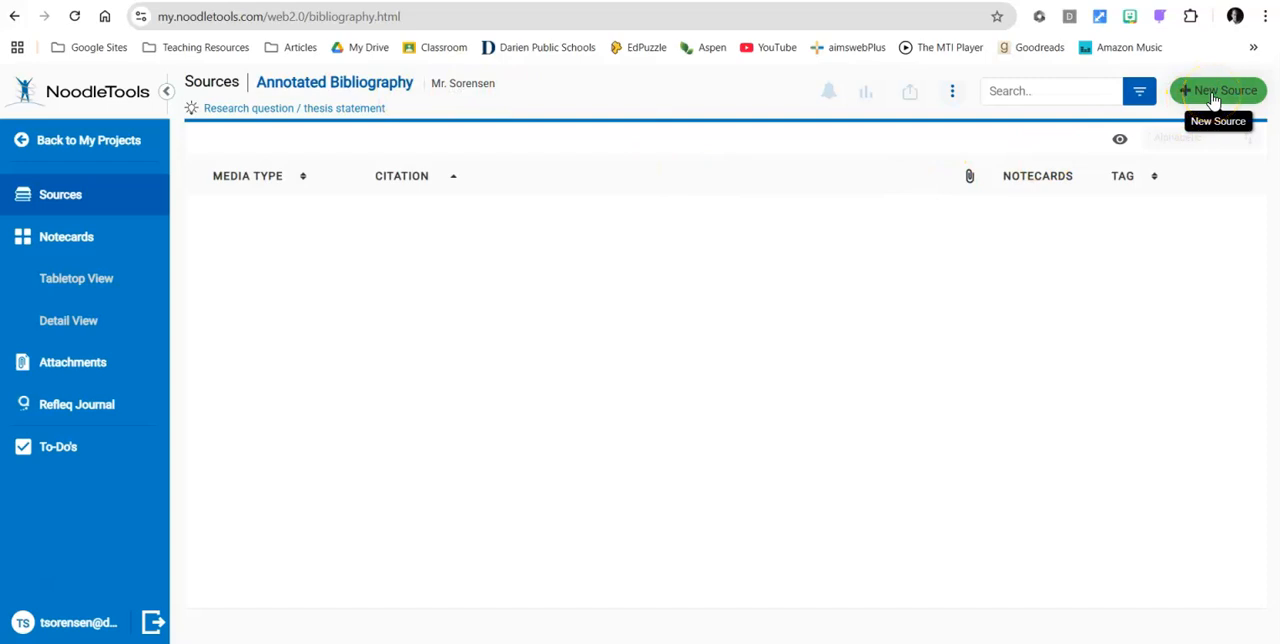
left_click(1213, 97)
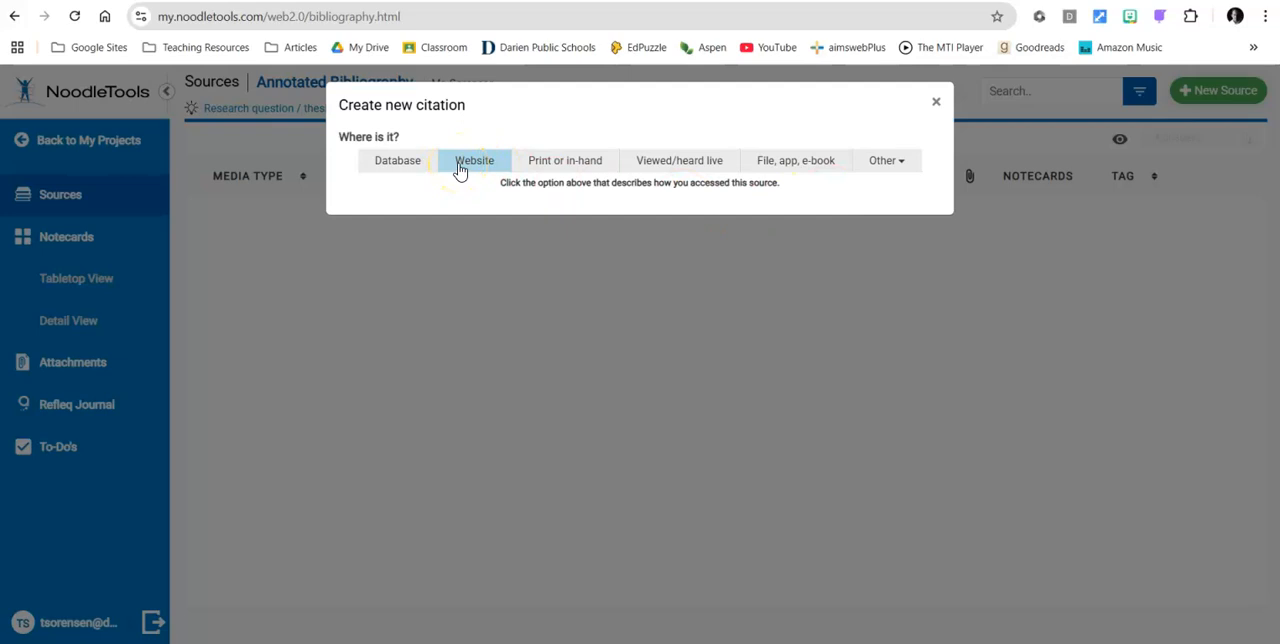
left_click(459, 170)
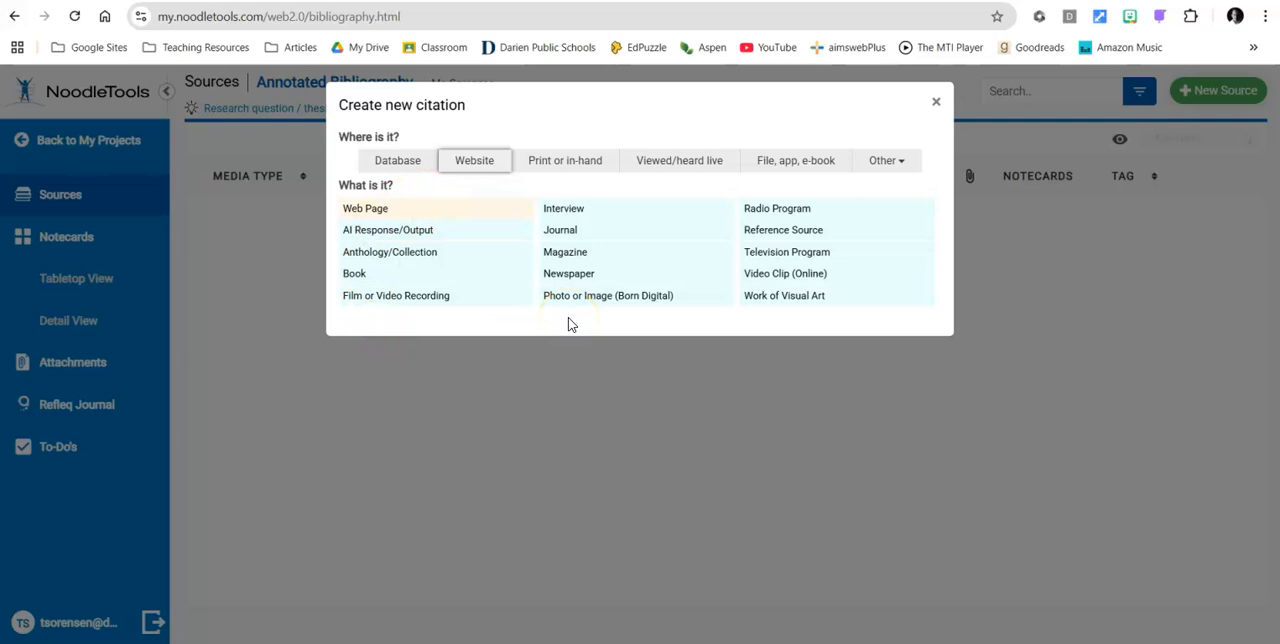
left_click(392, 213)
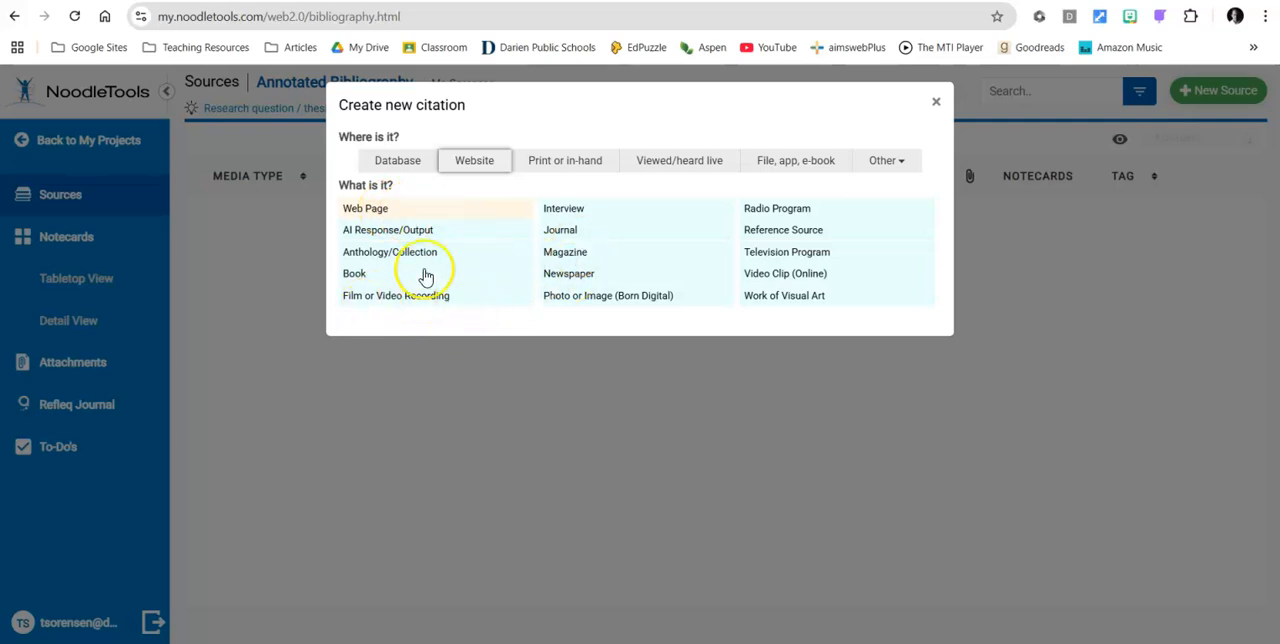
left_click(376, 214)
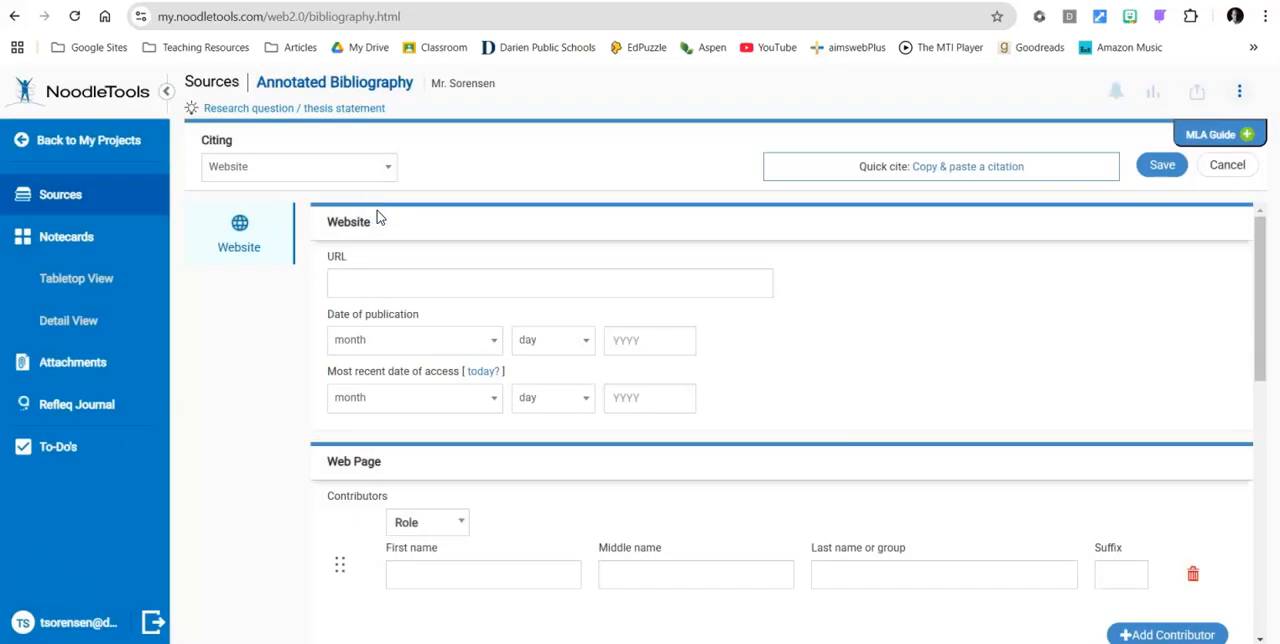
Fill in the most recent date of access with today's date.
left_click(361, 283)
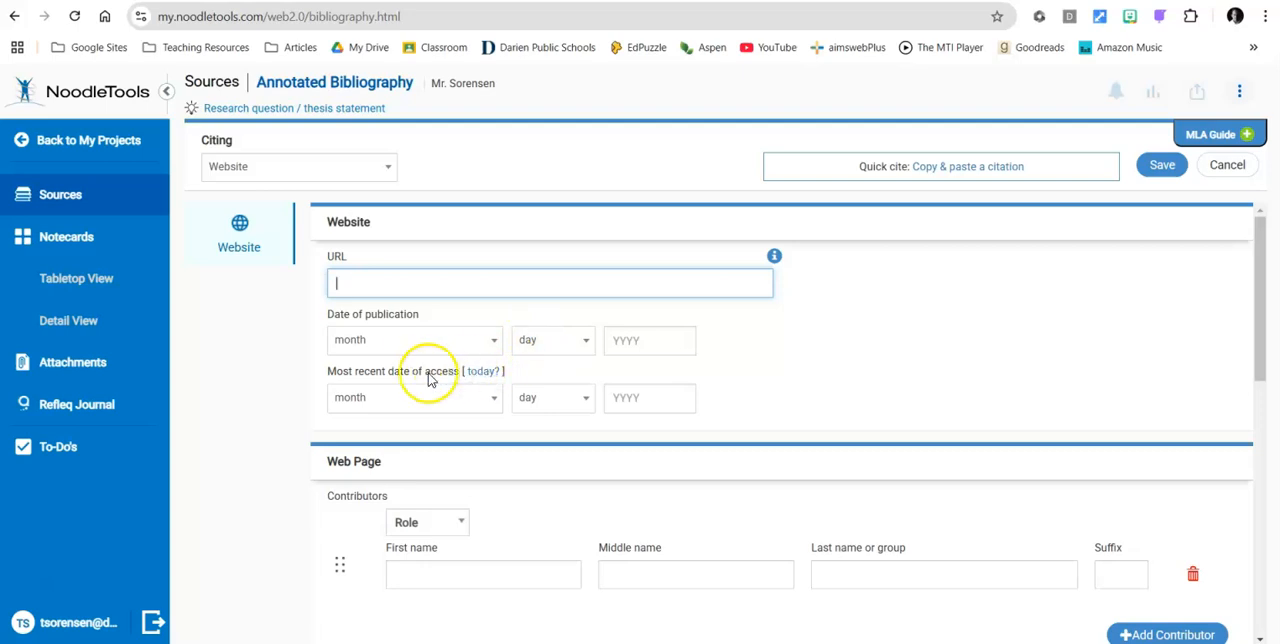
left_click(484, 372)
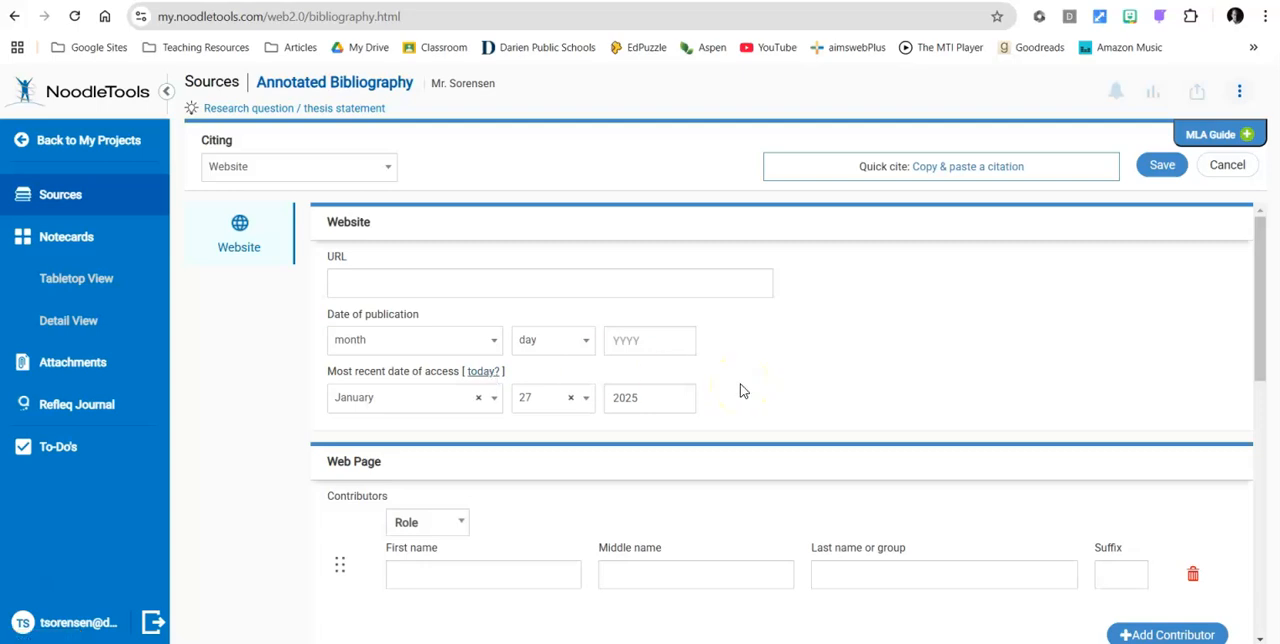
scroll(740, 390, "down", 1)
scroll(740, 390, "down", 1)
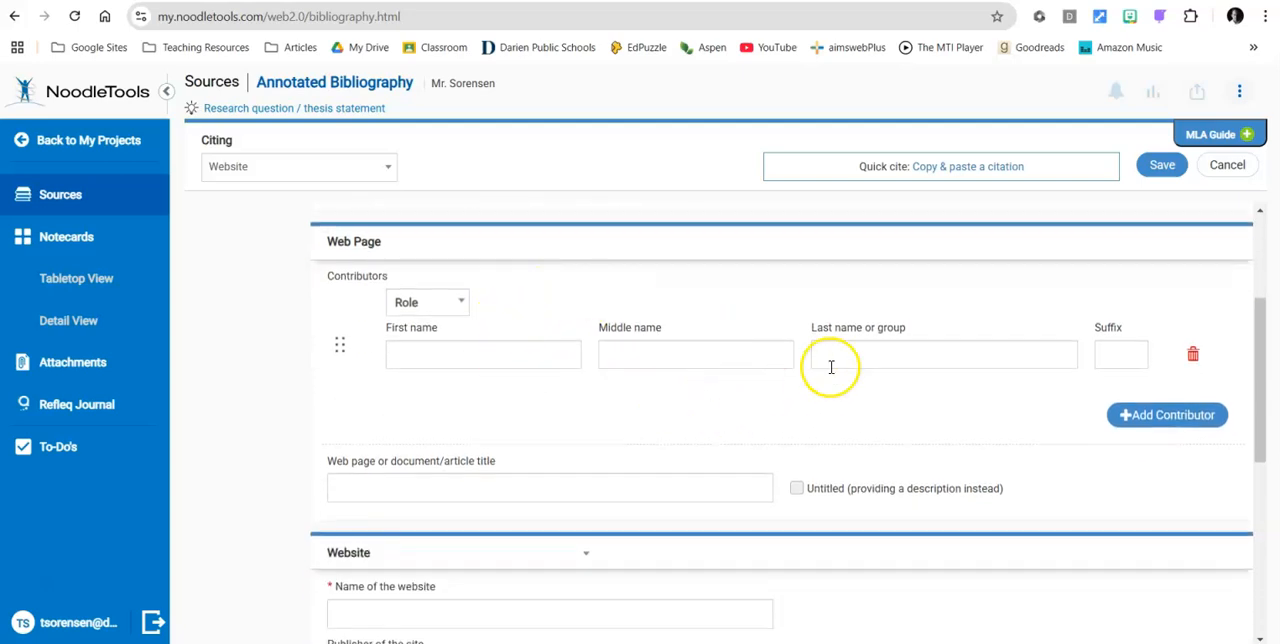
Examine the contributor role options, title, website name, publisher and annotation fields of the citation form.
left_click(456, 305)
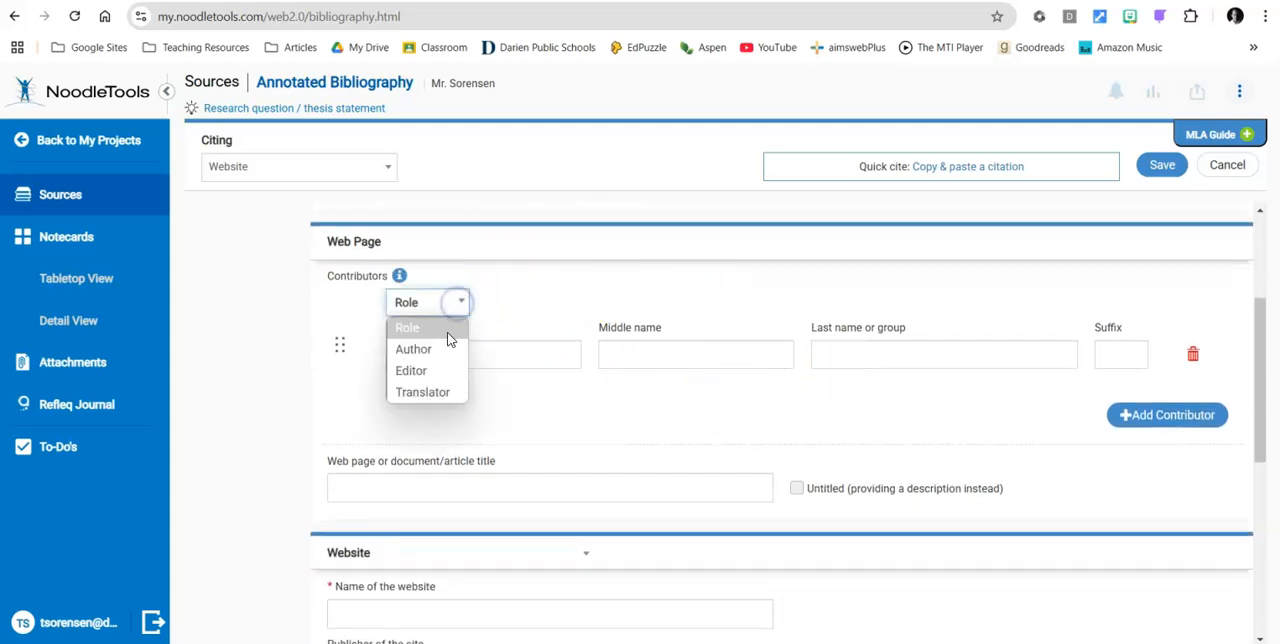
left_click(514, 318)
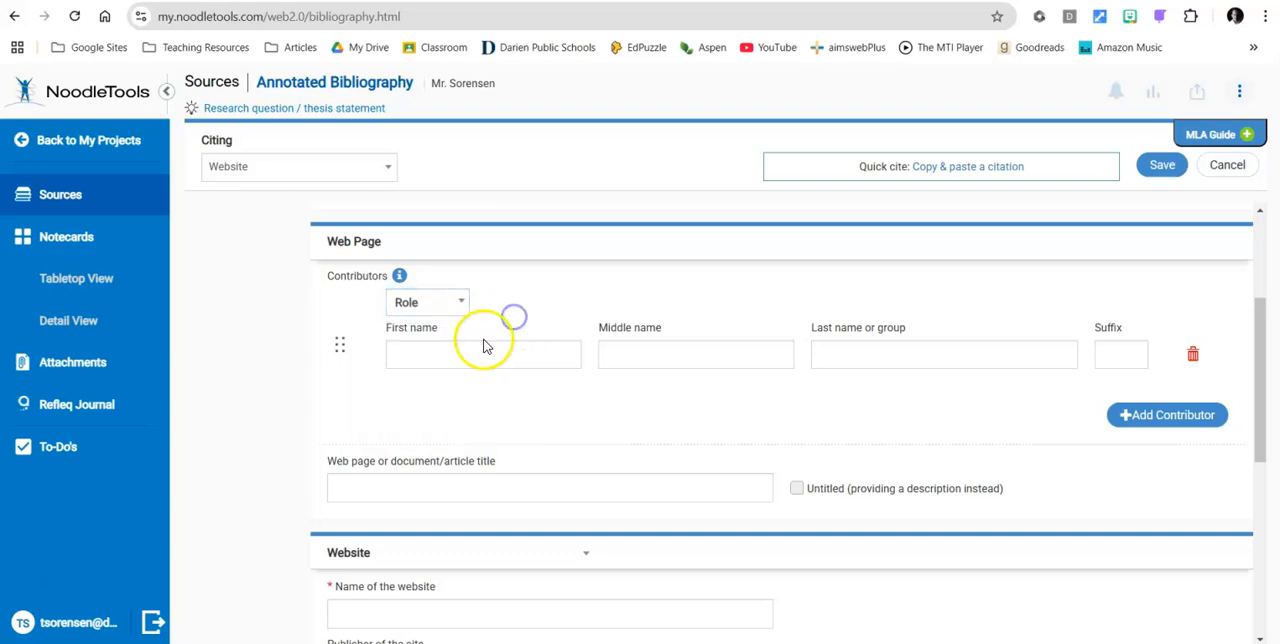
scroll(766, 457, "down", 1)
scroll(766, 459, "down", 1)
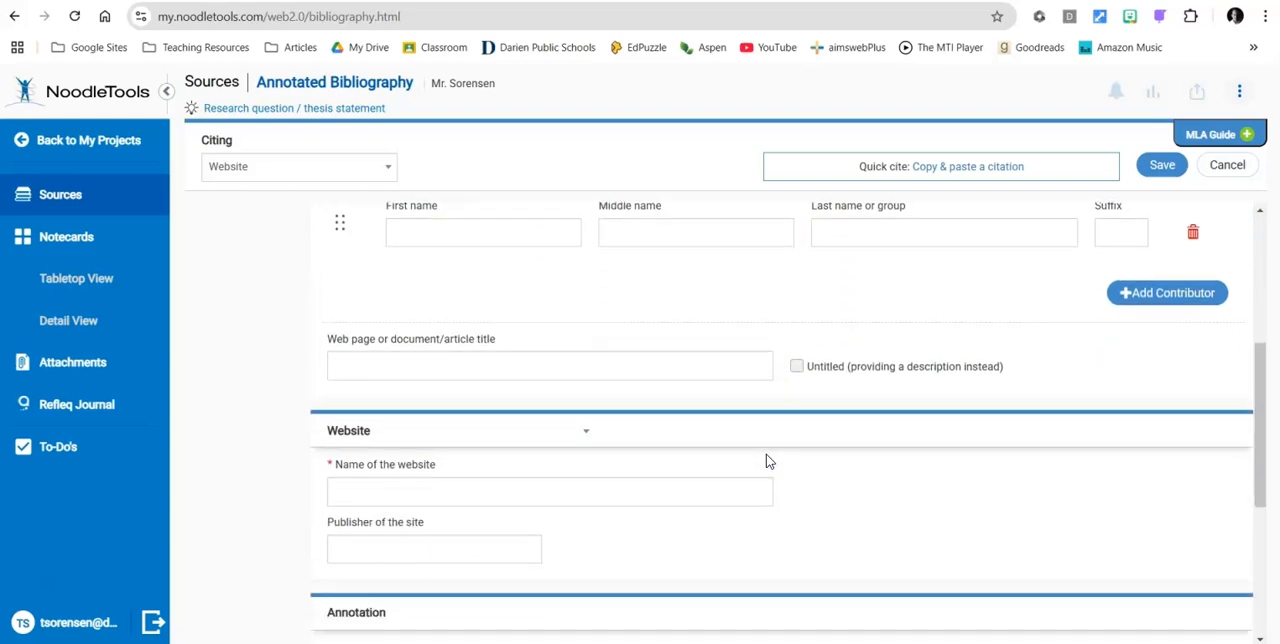
left_click(405, 360)
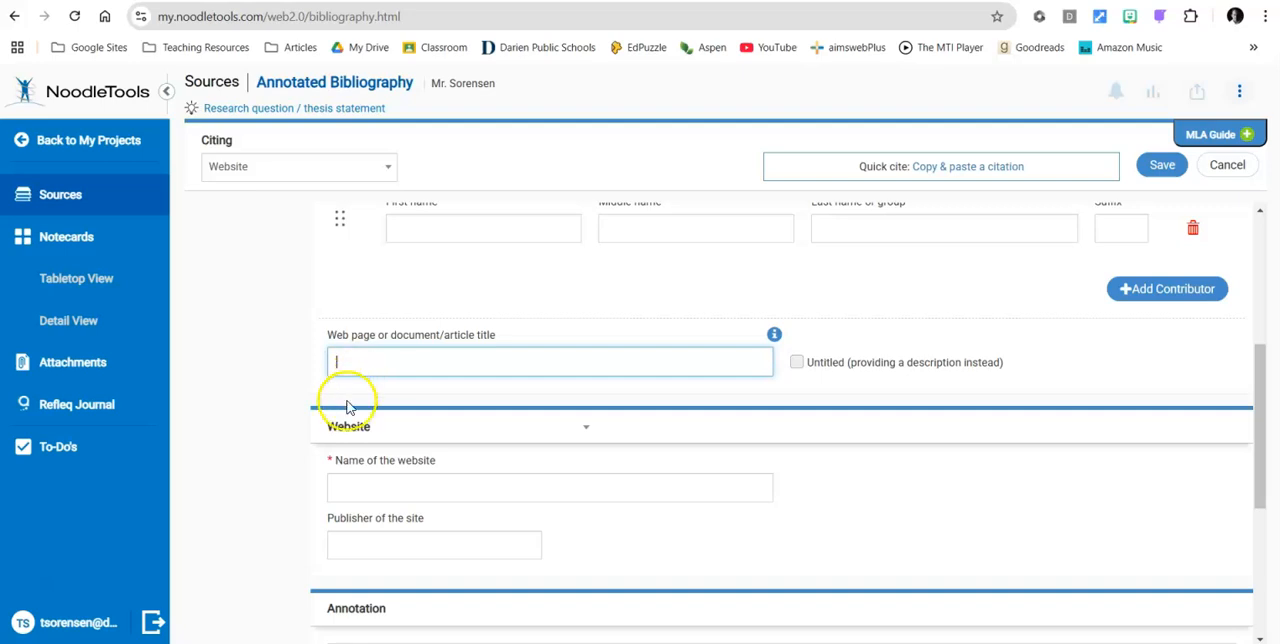
left_click(349, 487)
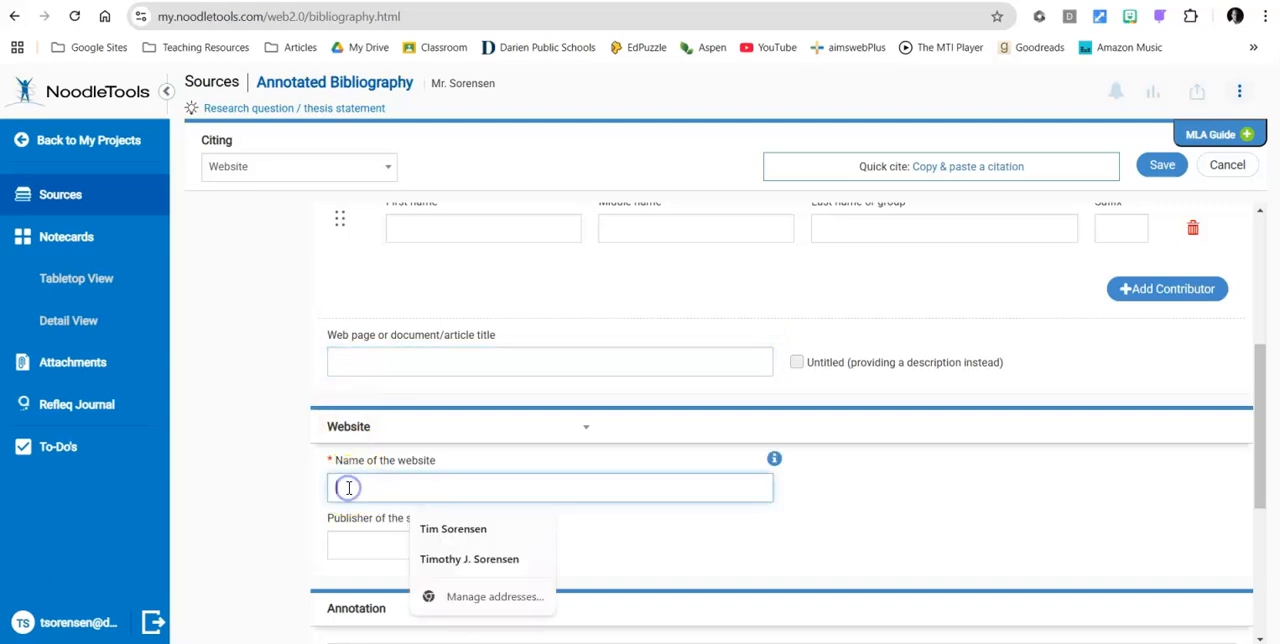
left_click(268, 501)
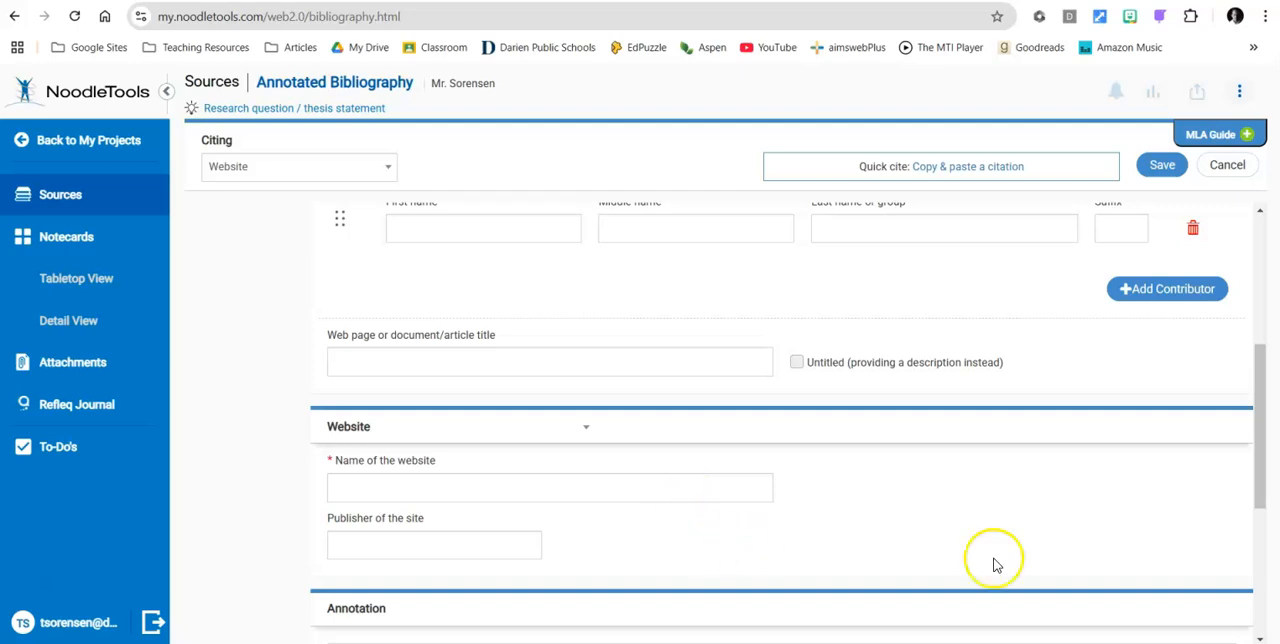
scroll(993, 560, "down", 3)
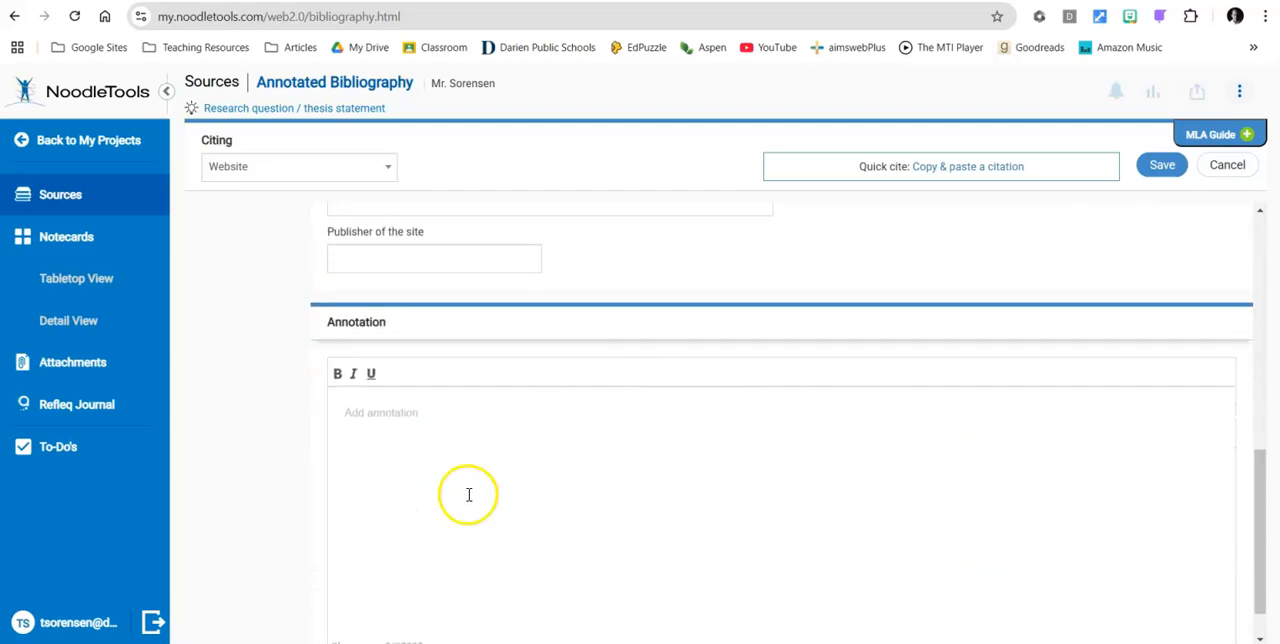
scroll(748, 564, "down", 1)
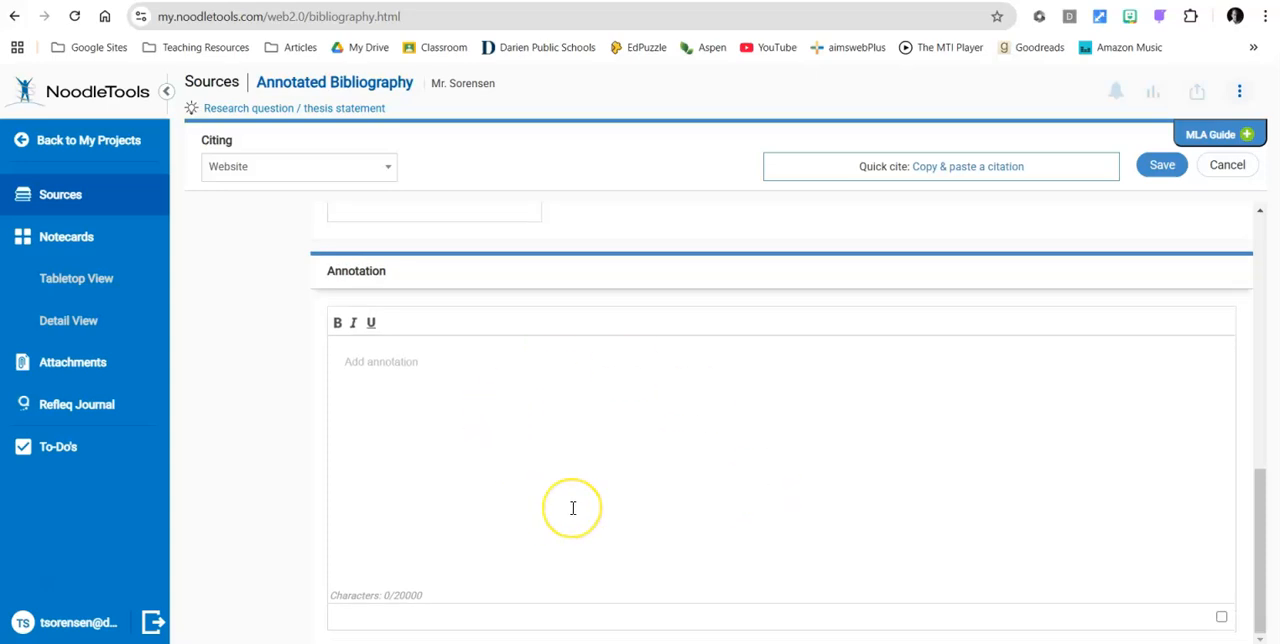
scroll(573, 508, "up", 10)
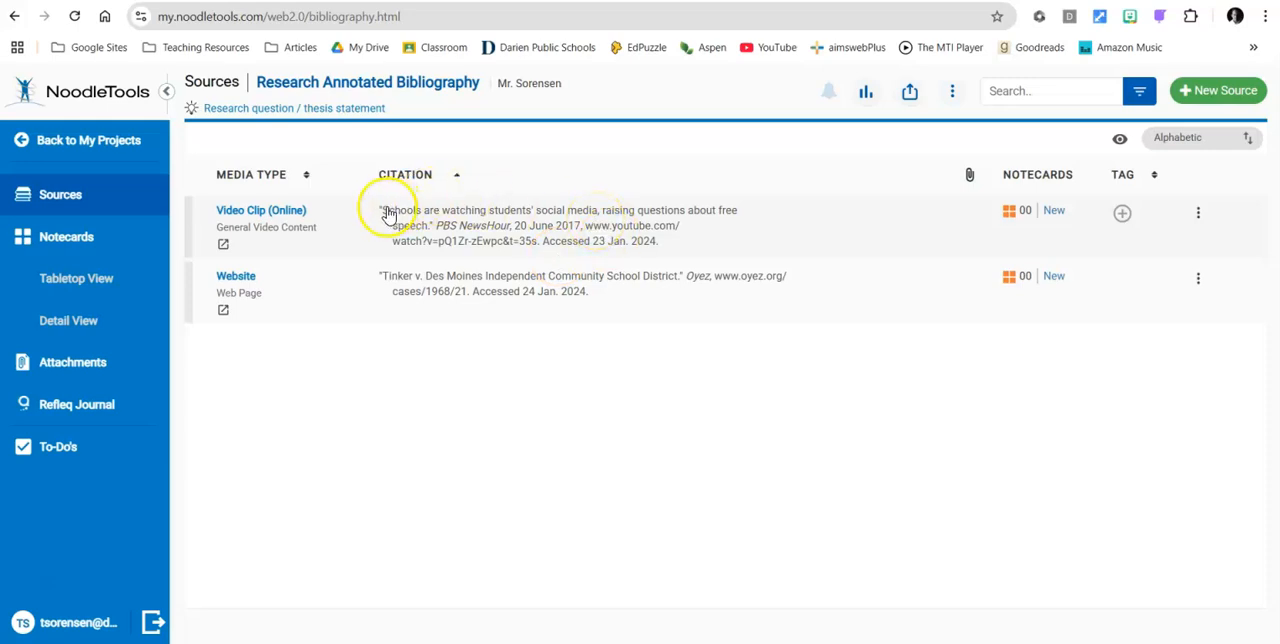
Open the existing video clip citation in the Research Annotated Bibliography project and cancel the edit.
left_click_drag(380, 213, 662, 250)
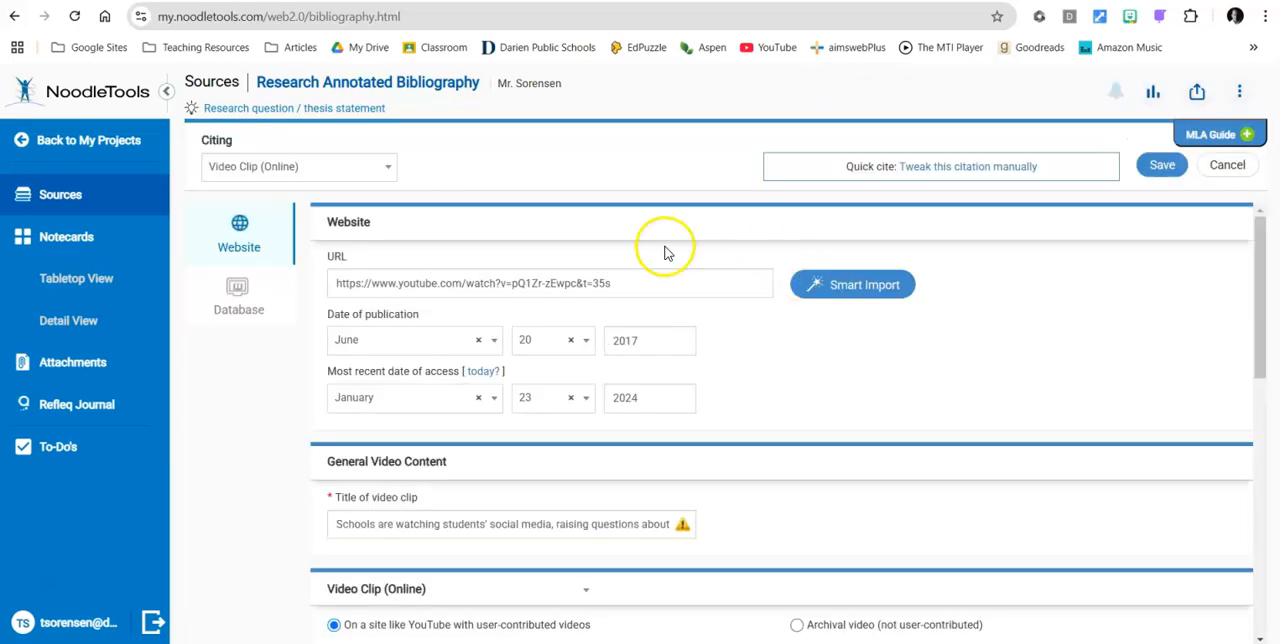
left_click(1227, 166)
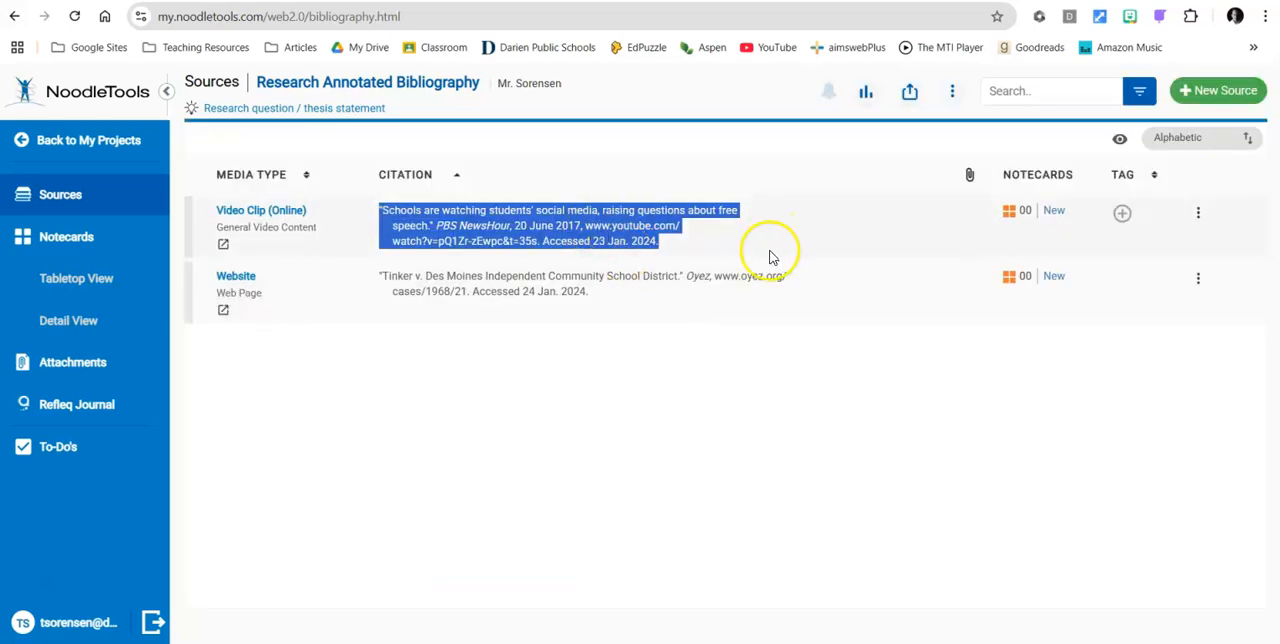